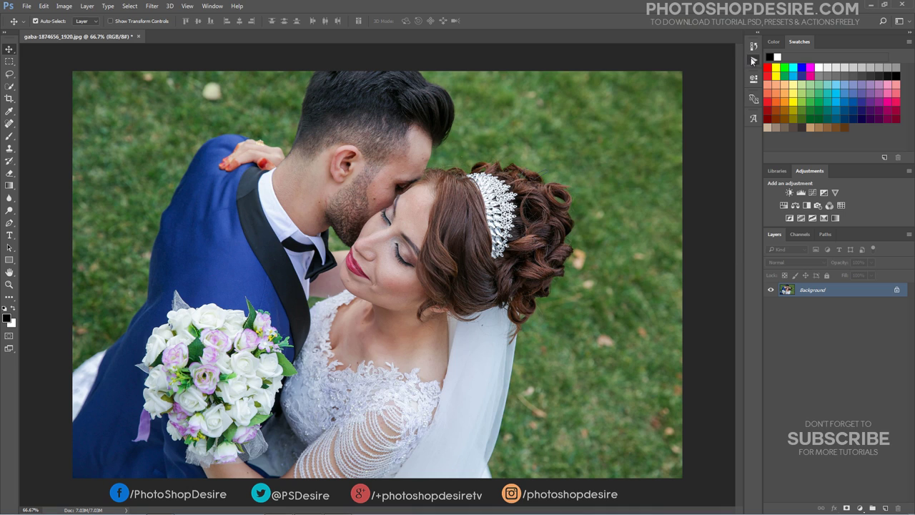
# Create a new action set named 'PSDESIRE - SKINGLOW COLOR TONING' in the Actions panel
pyautogui.click(754, 60)
pyautogui.click(699, 248)
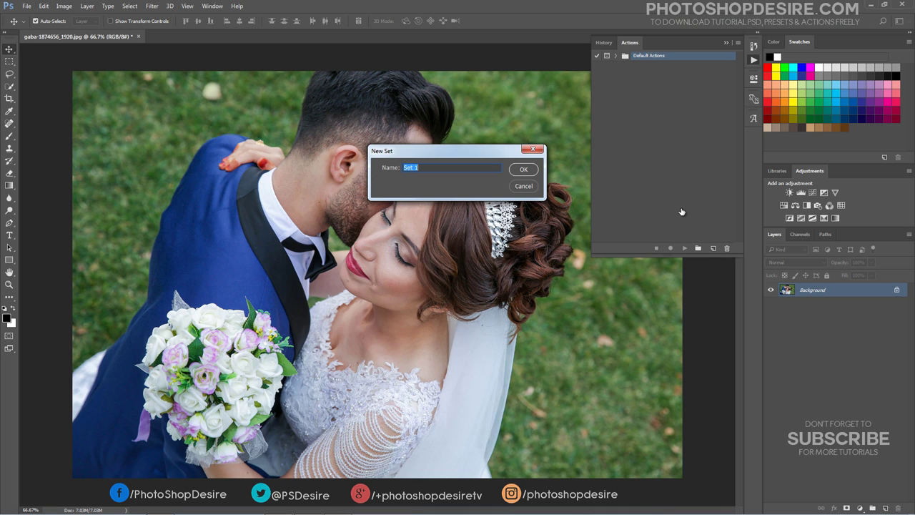
pyautogui.write('PSDESIRE - SKINGLOW COL')
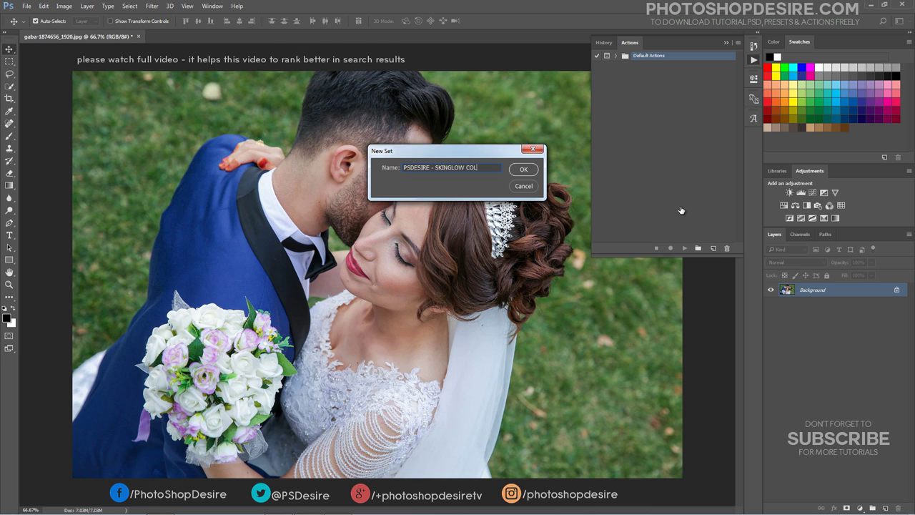
pyautogui.write('OR TONING')
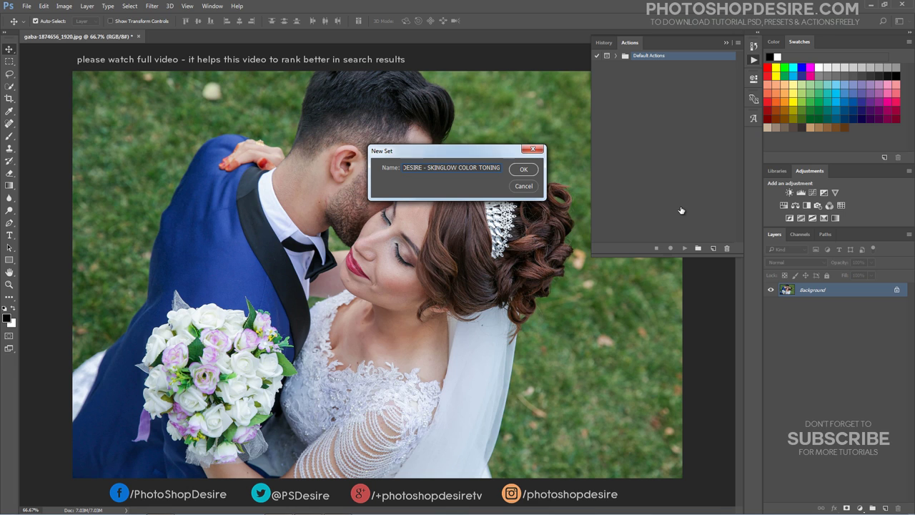
pyautogui.click(515, 168)
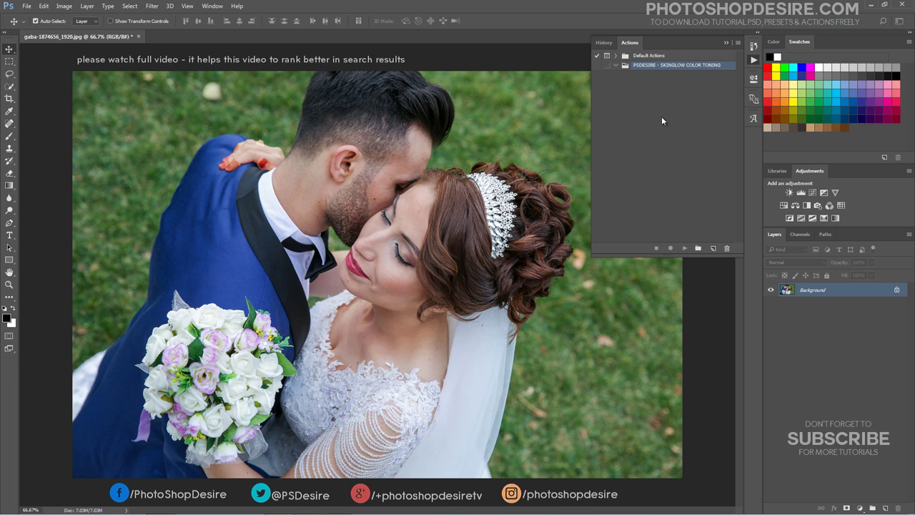
# Add a new Action 1 to the set and start recording it
pyautogui.click(736, 42)
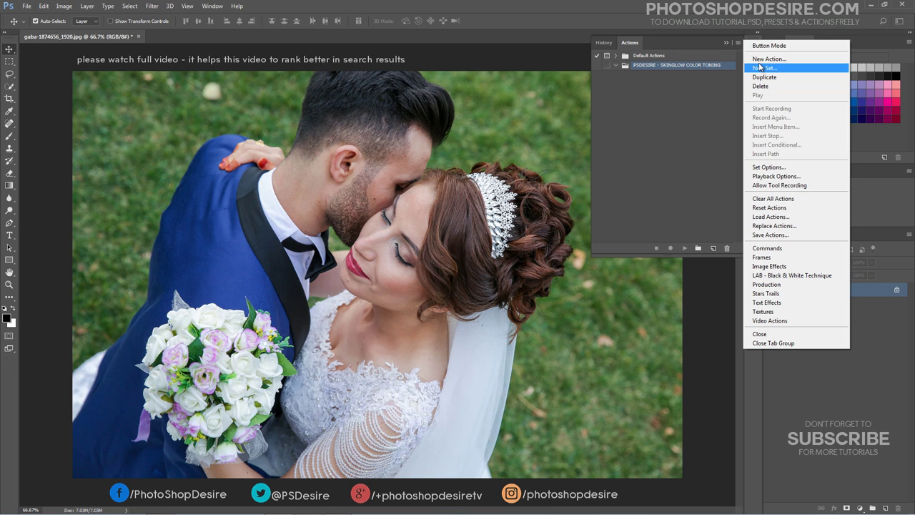
pyautogui.click(760, 59)
pyautogui.click(536, 169)
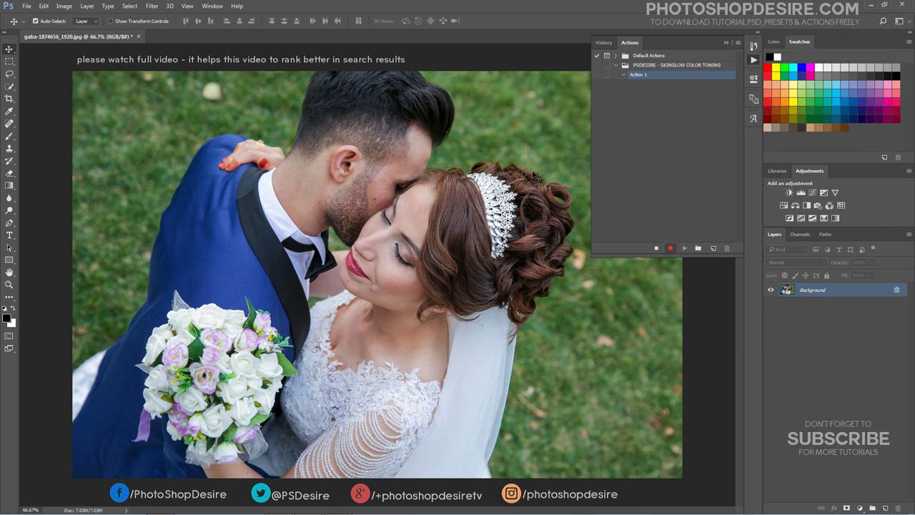
pyautogui.click(724, 44)
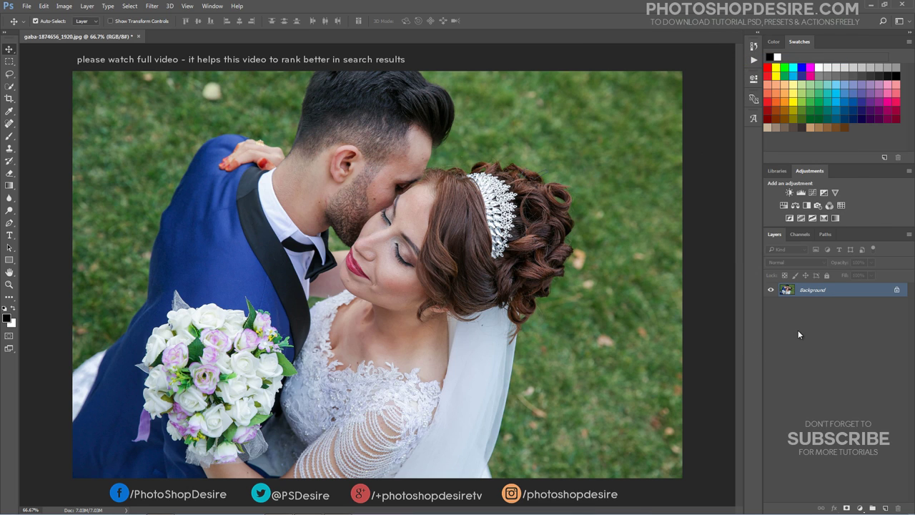
# Duplicate Background into a Soft Light copy at 14% opacity, then duplicate Background again
pyautogui.moveTo(814, 293); pyautogui.dragTo(885, 507)
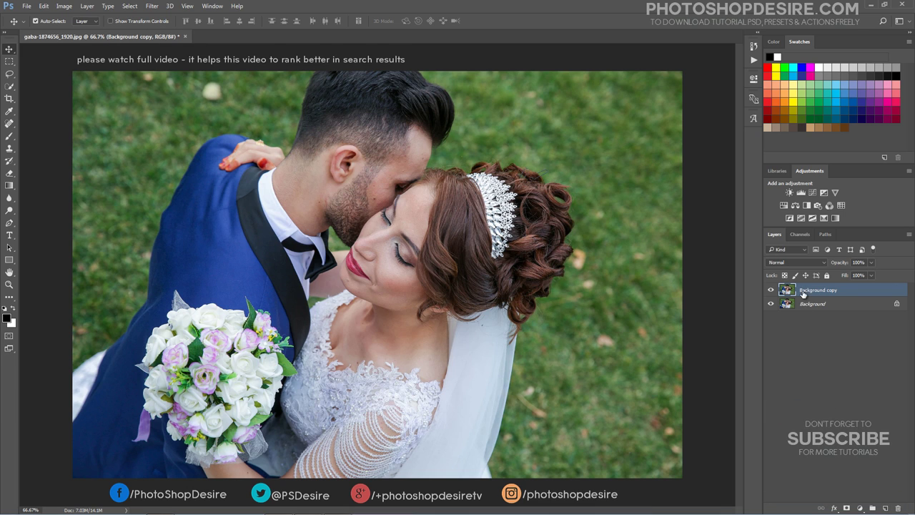
pyautogui.click(804, 268)
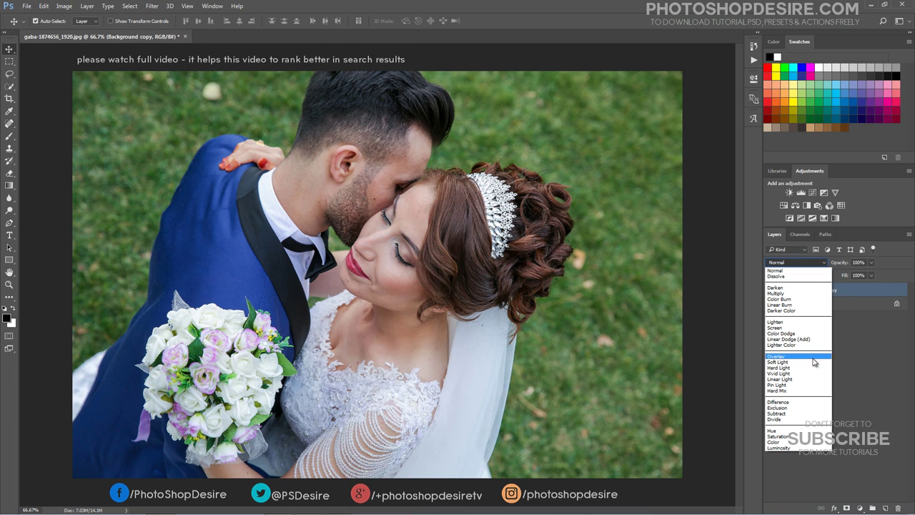
pyautogui.click(812, 365)
pyautogui.moveTo(841, 265); pyautogui.dragTo(800, 262)
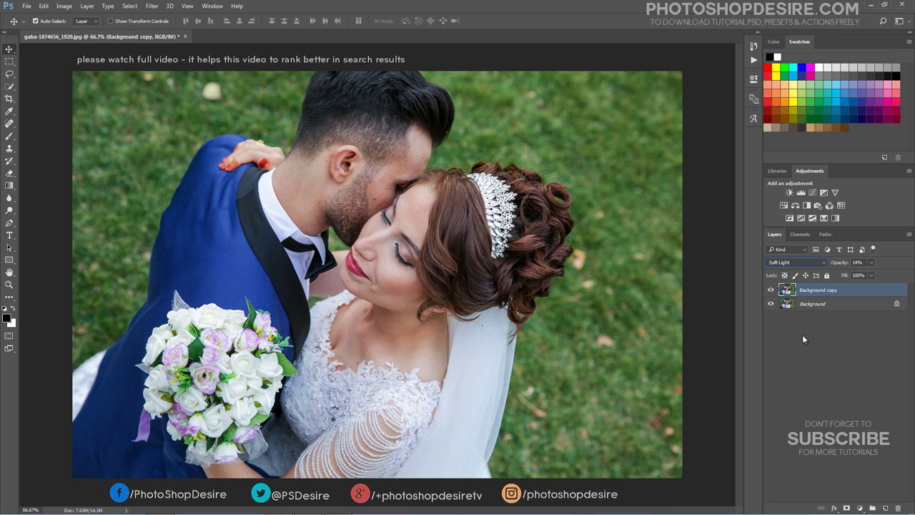
pyautogui.moveTo(815, 306); pyautogui.dragTo(885, 508)
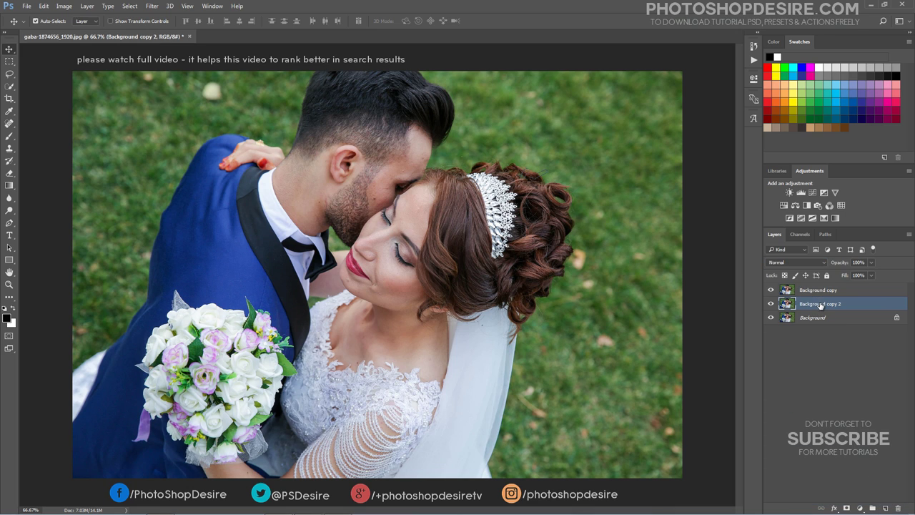
# Move Background copy 2 to the top, apply a larger-radius Gaussian Blur, and blend it in Soft Light
pyautogui.moveTo(820, 305); pyautogui.dragTo(822, 291)
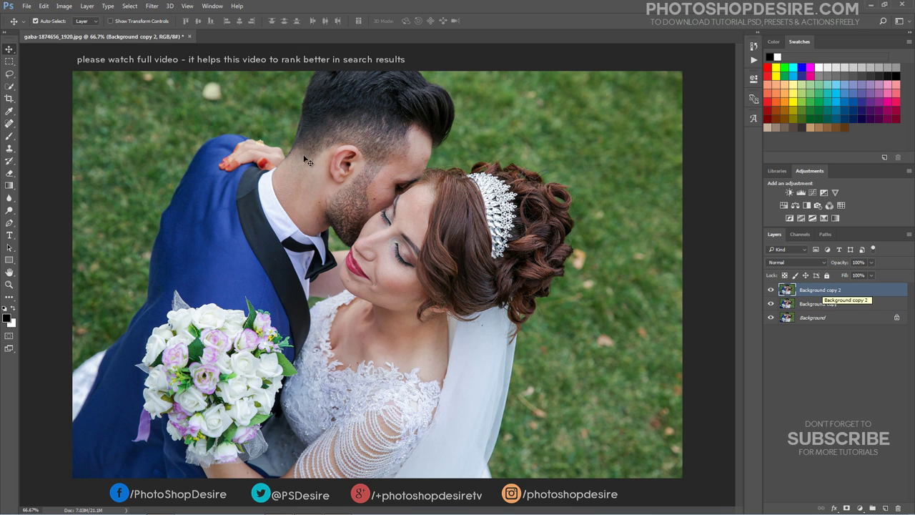
pyautogui.click(152, 7)
pyautogui.moveTo(231, 112)
pyautogui.click(304, 146)
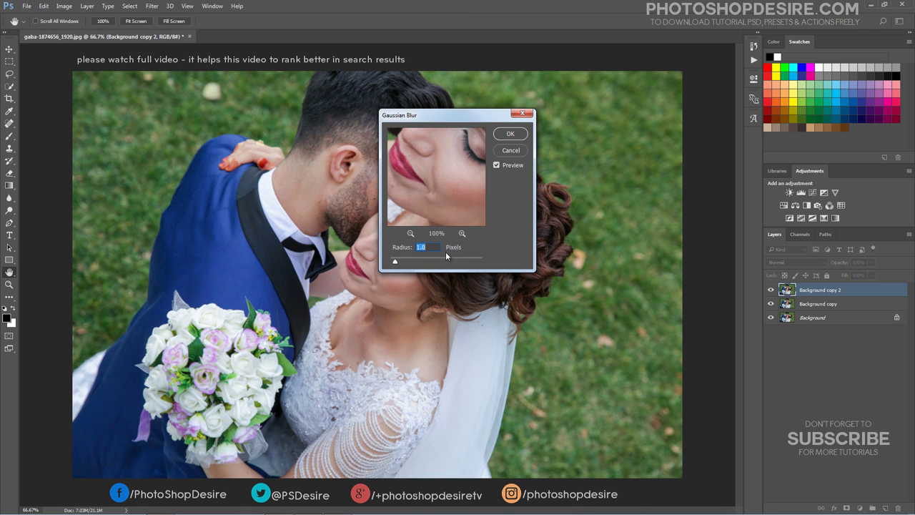
pyautogui.moveTo(468, 115); pyautogui.dragTo(576, 123)
pyautogui.moveTo(502, 271); pyautogui.dragTo(521, 276)
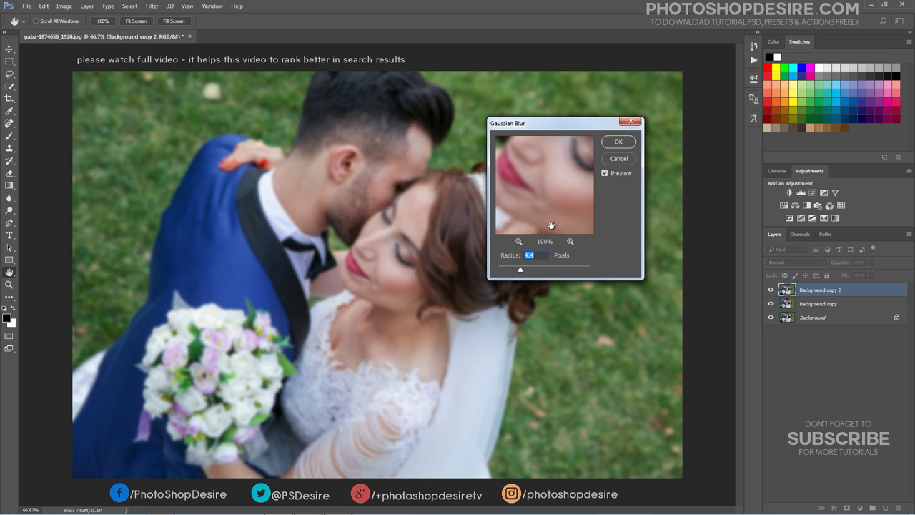
pyautogui.click(617, 142)
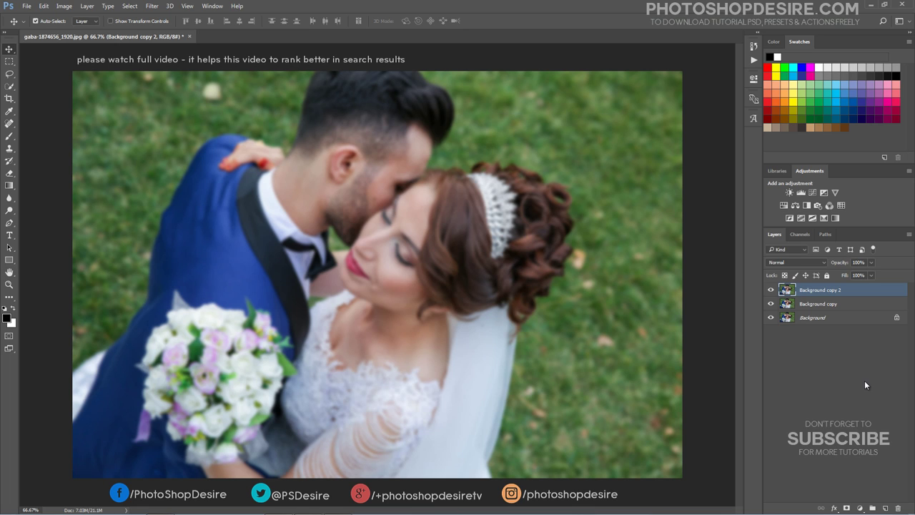
pyautogui.click(812, 262)
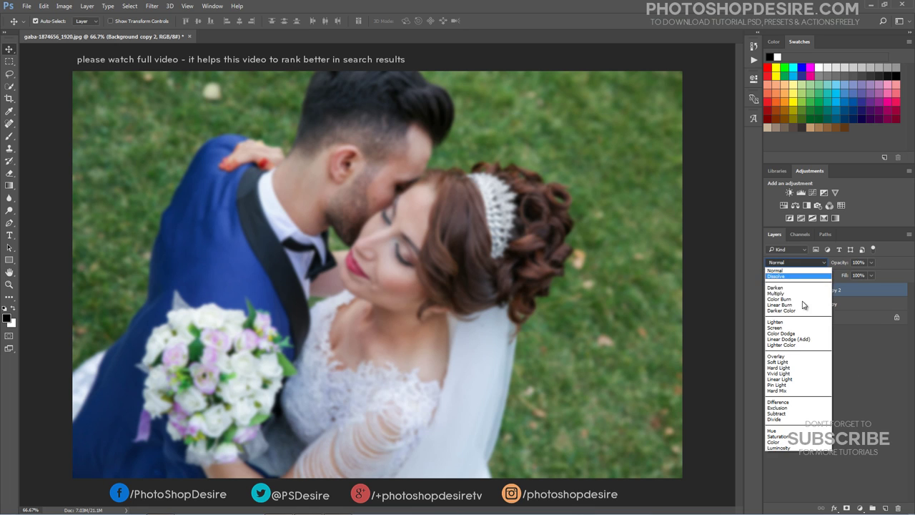
pyautogui.click(800, 359)
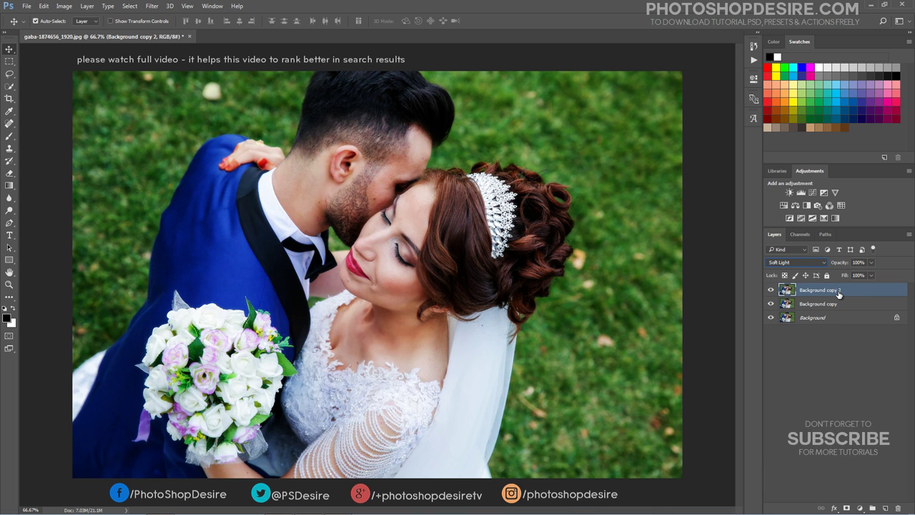
# Add a #c8ba8b Solid Color fill layer blended in Soft Light at 43% opacity
pyautogui.click(859, 508)
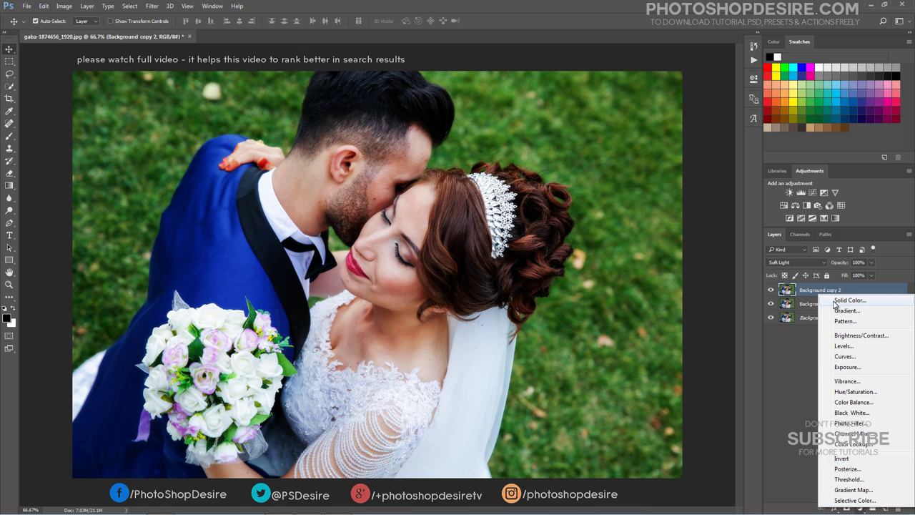
pyautogui.click(849, 300)
pyautogui.moveTo(526, 111); pyautogui.dragTo(608, 122)
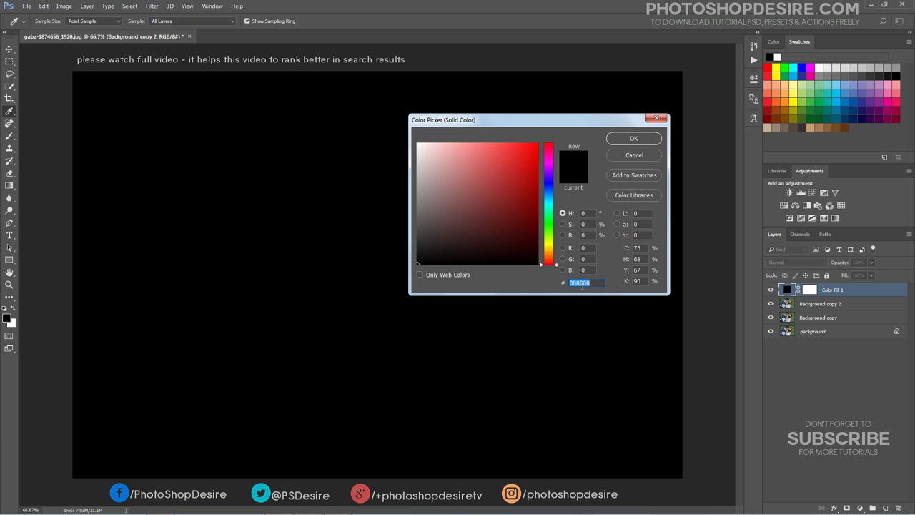
pyautogui.write('c8b')
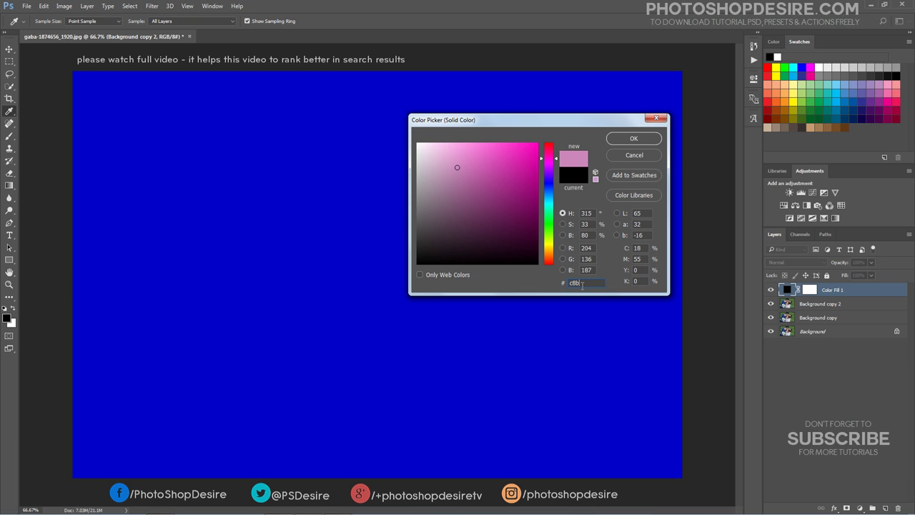
pyautogui.write('a8b')
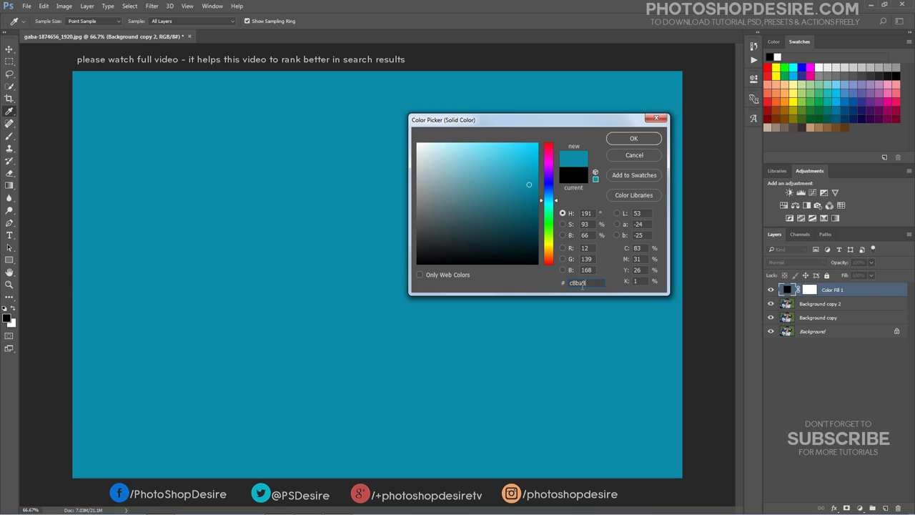
pyautogui.click(633, 138)
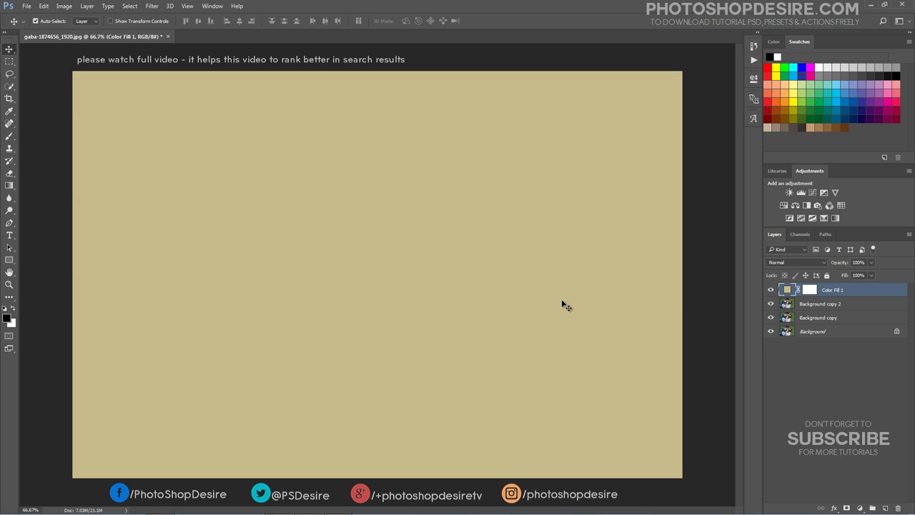
pyautogui.click(783, 263)
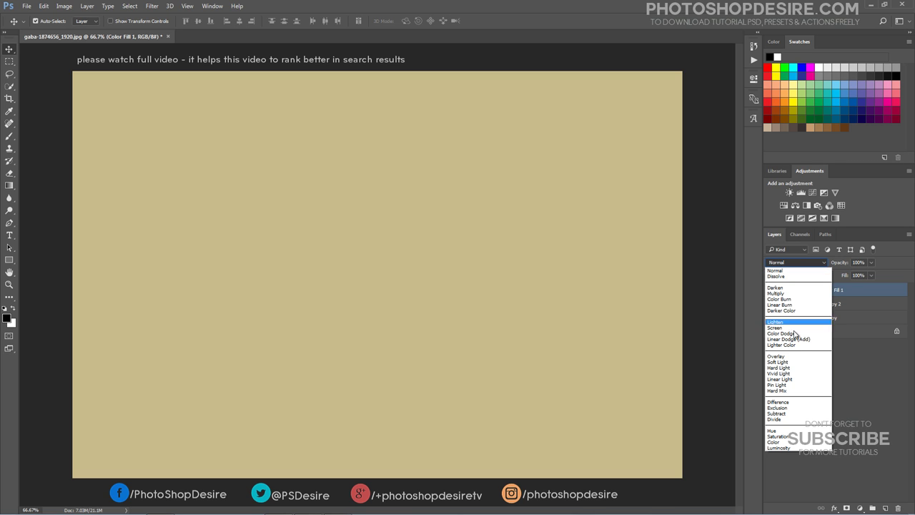
pyautogui.click(799, 362)
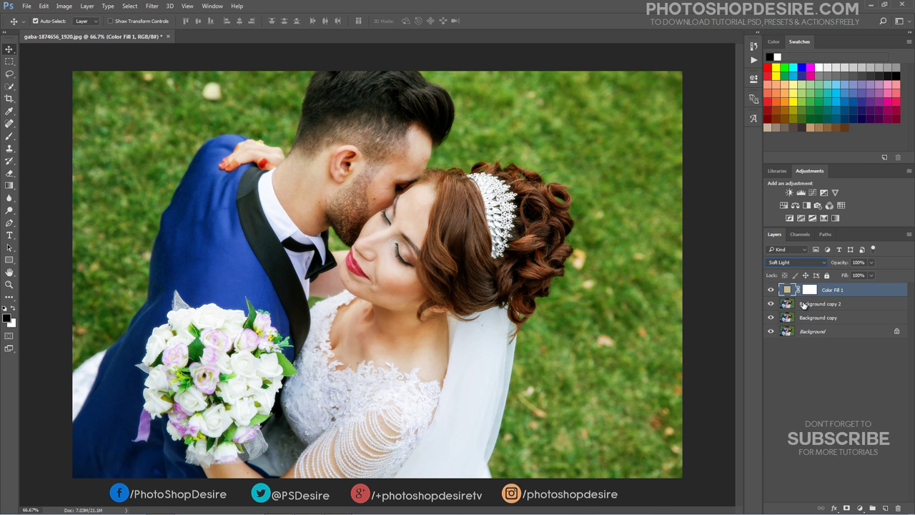
pyautogui.moveTo(838, 263); pyautogui.dragTo(811, 266)
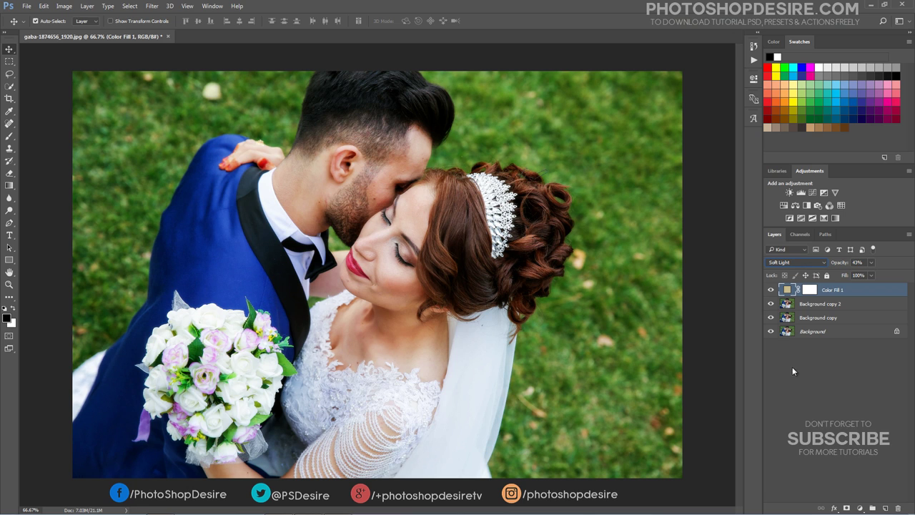
pyautogui.click(793, 366)
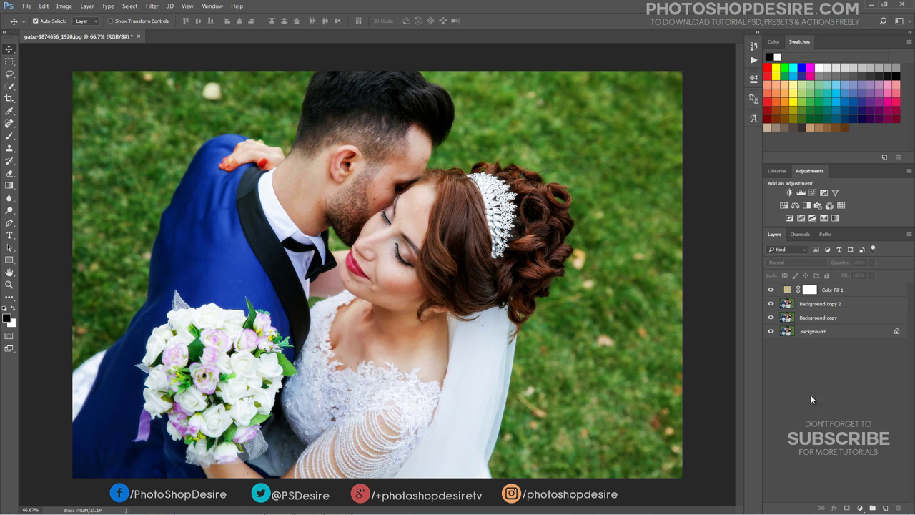
# Add a #c2cb9a Solid Color fill layer blended in Soft Light at about 54% opacity
pyautogui.click(860, 508)
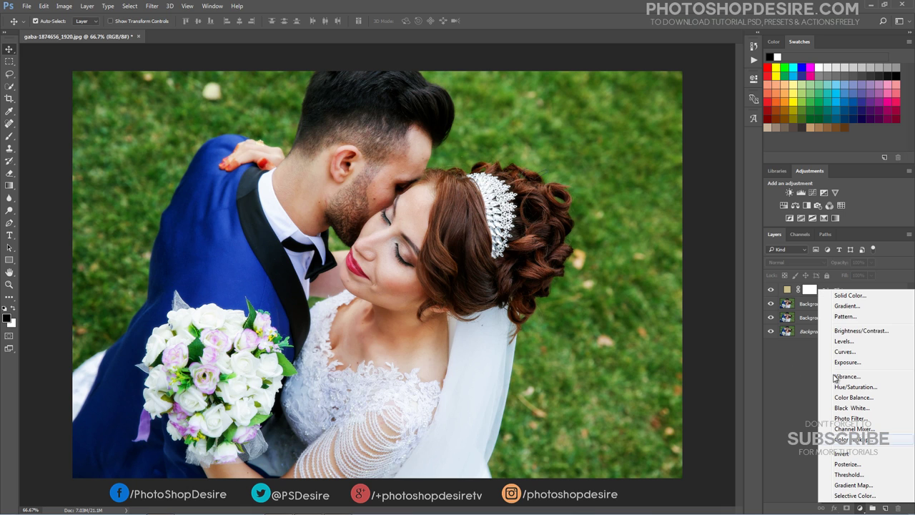
pyautogui.click(841, 298)
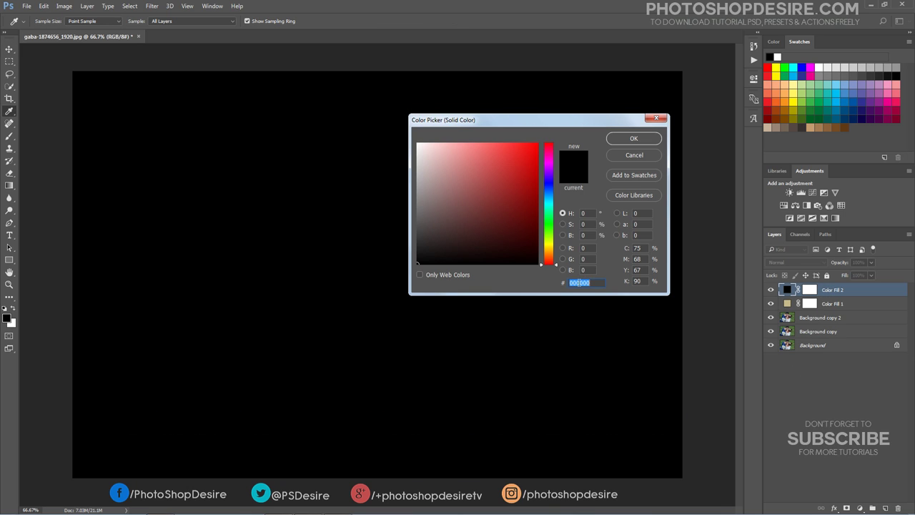
pyautogui.write('c')
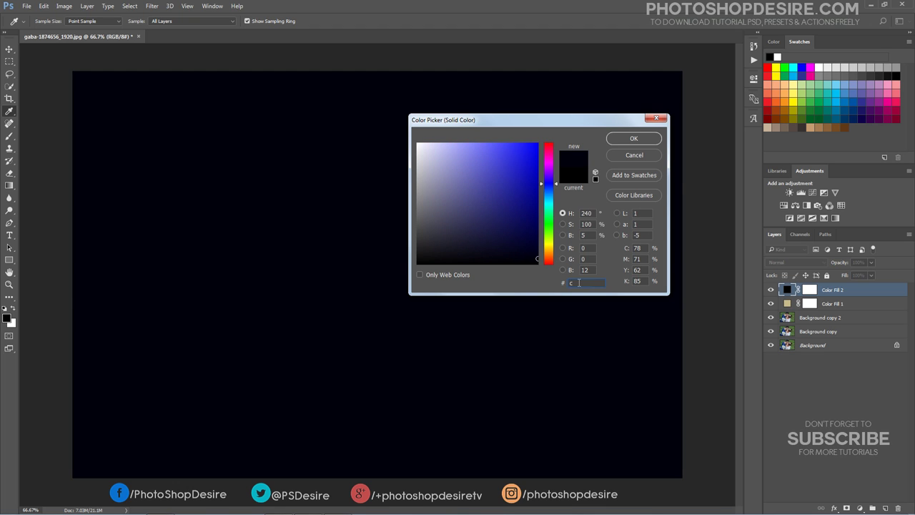
pyautogui.write('2cb')
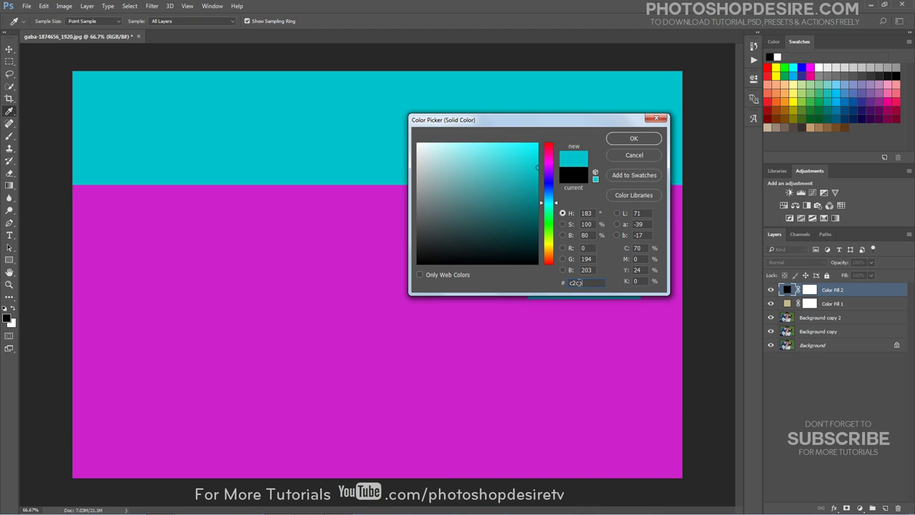
pyautogui.write('9a')
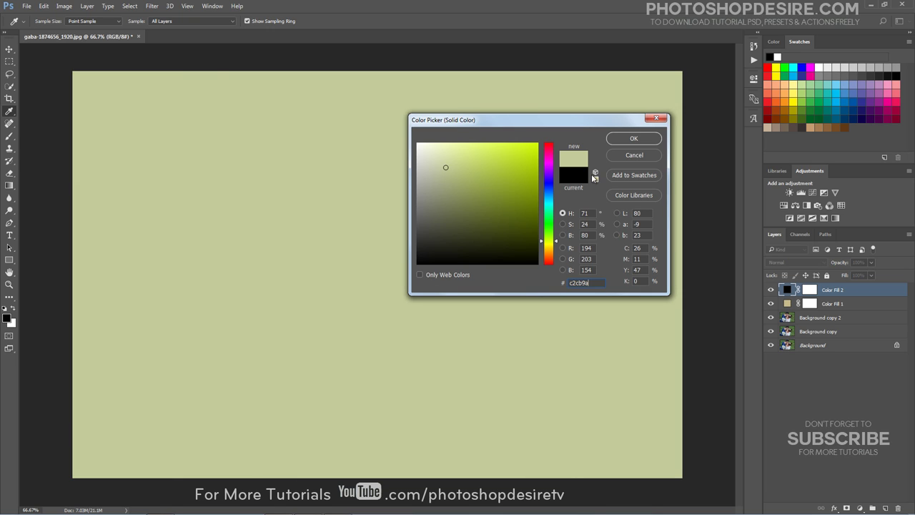
pyautogui.click(616, 140)
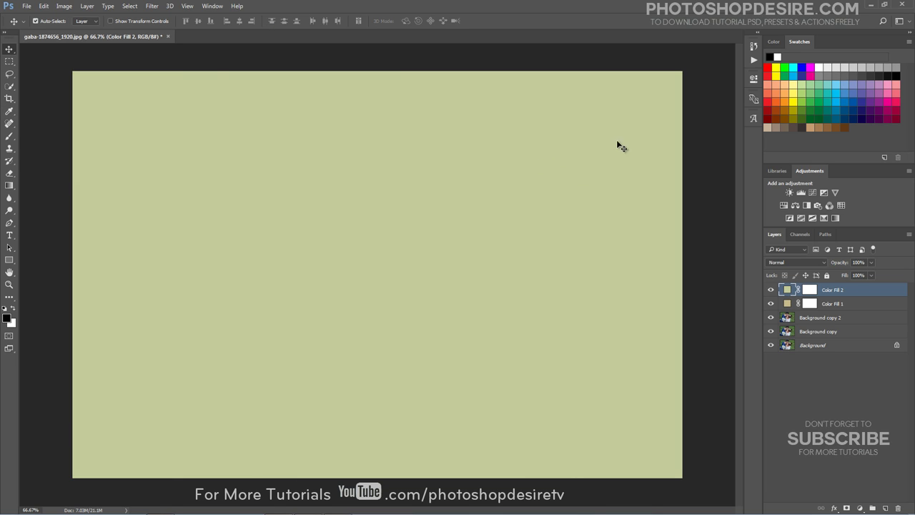
pyautogui.click(779, 263)
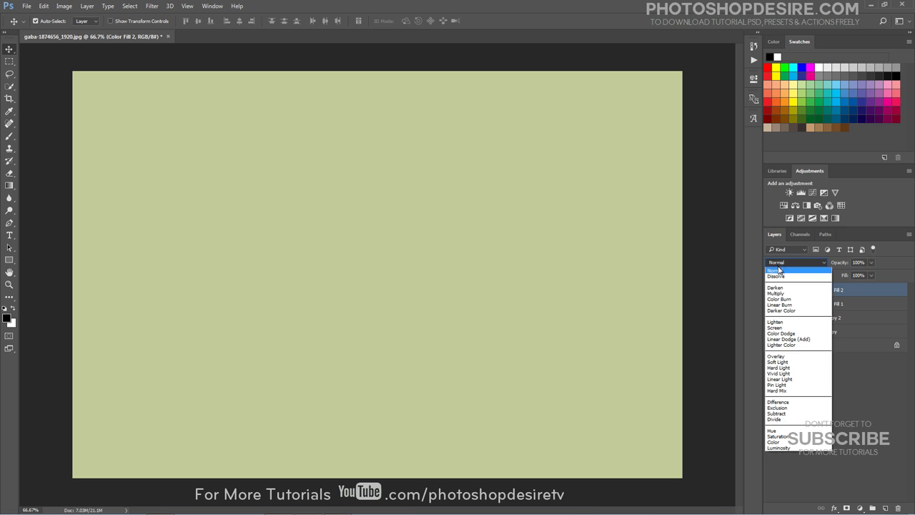
pyautogui.click(778, 363)
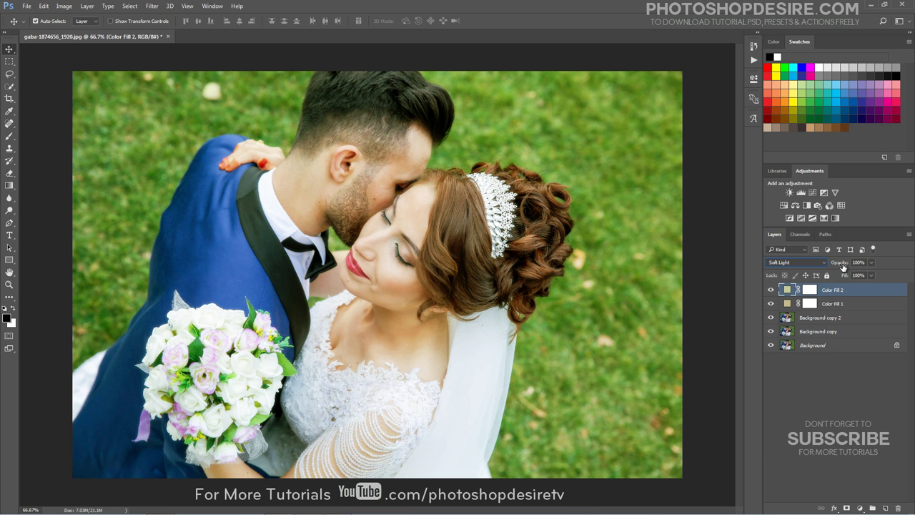
pyautogui.moveTo(842, 266); pyautogui.dragTo(820, 265)
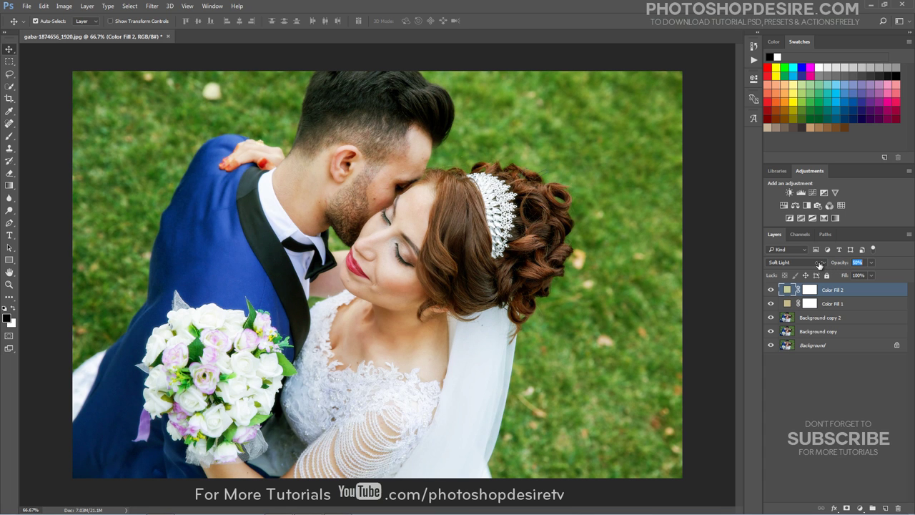
pyautogui.click(793, 386)
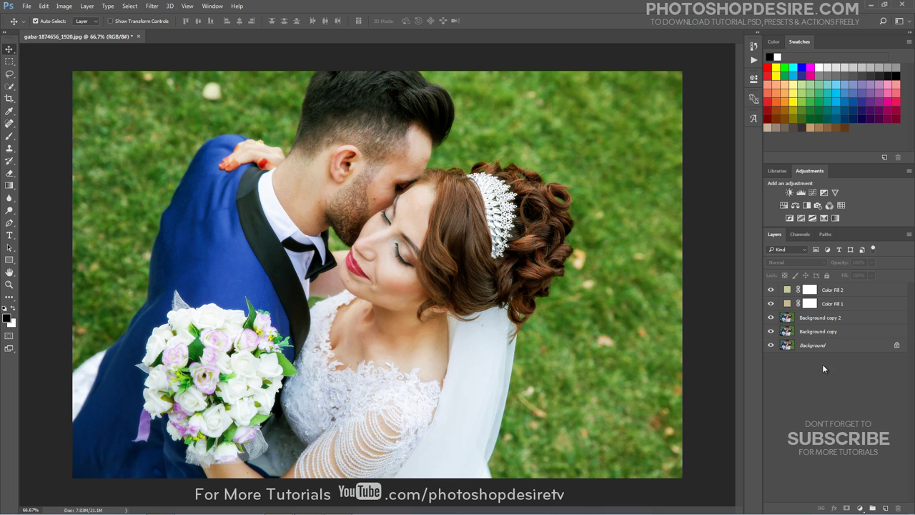
# Duplicate Background, move the copy above the colour fills, and Gaussian-blur it at radius 8.8
pyautogui.moveTo(822, 350); pyautogui.dragTo(885, 503)
pyautogui.moveTo(836, 349); pyautogui.dragTo(839, 290)
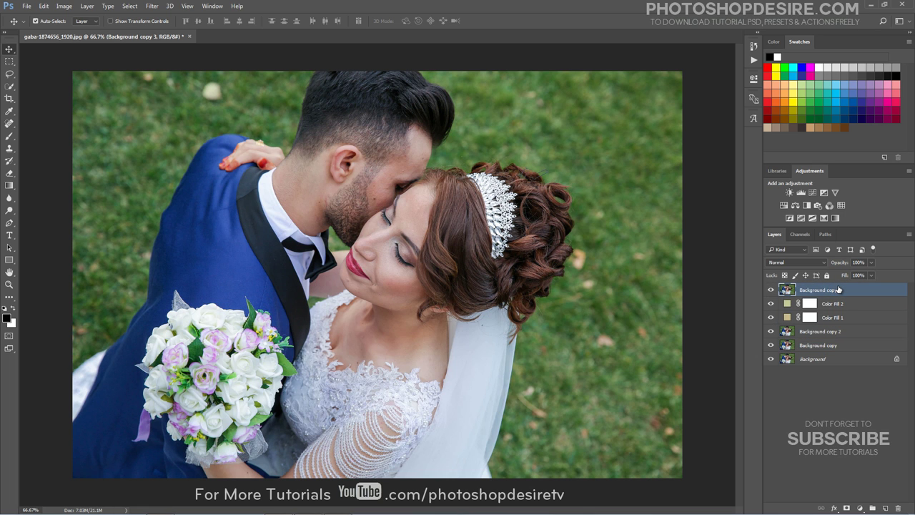
pyautogui.click(152, 6)
pyautogui.moveTo(238, 114)
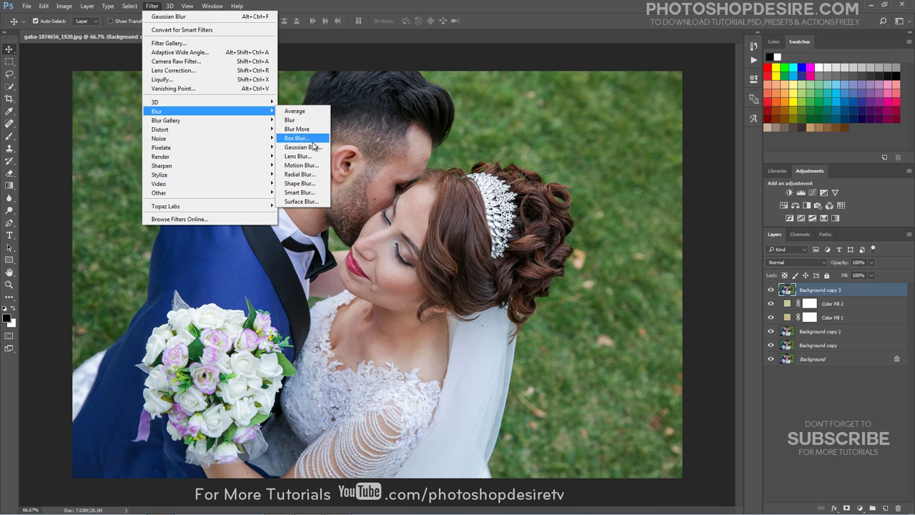
pyautogui.click(303, 147)
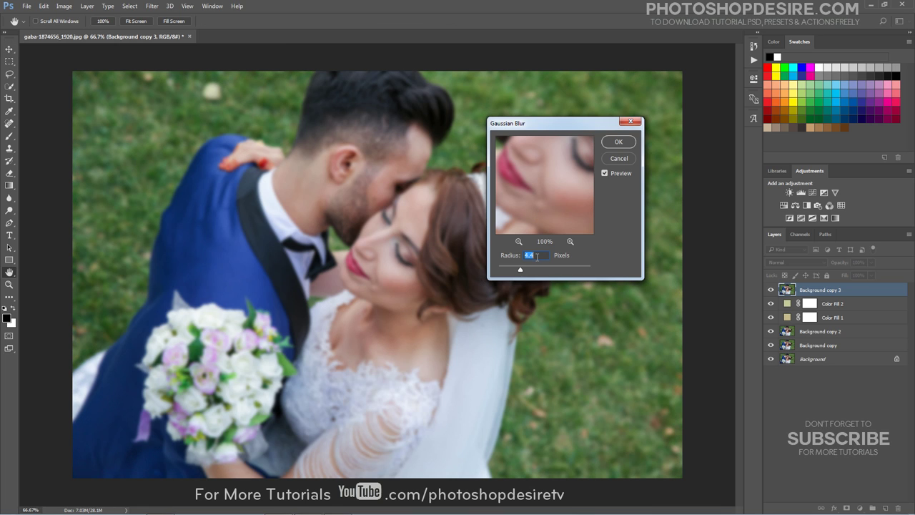
pyautogui.moveTo(521, 270); pyautogui.dragTo(532, 274)
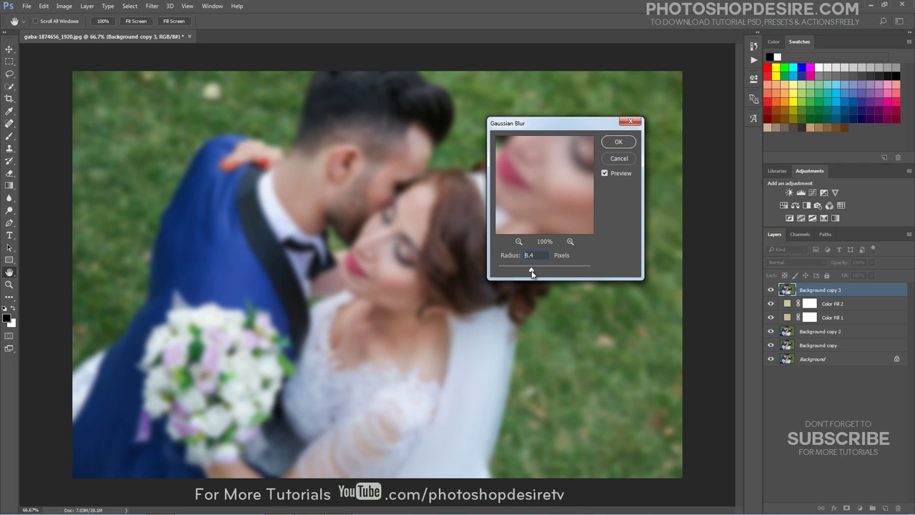
pyautogui.moveTo(531, 273); pyautogui.dragTo(533, 273)
pyautogui.click(604, 142)
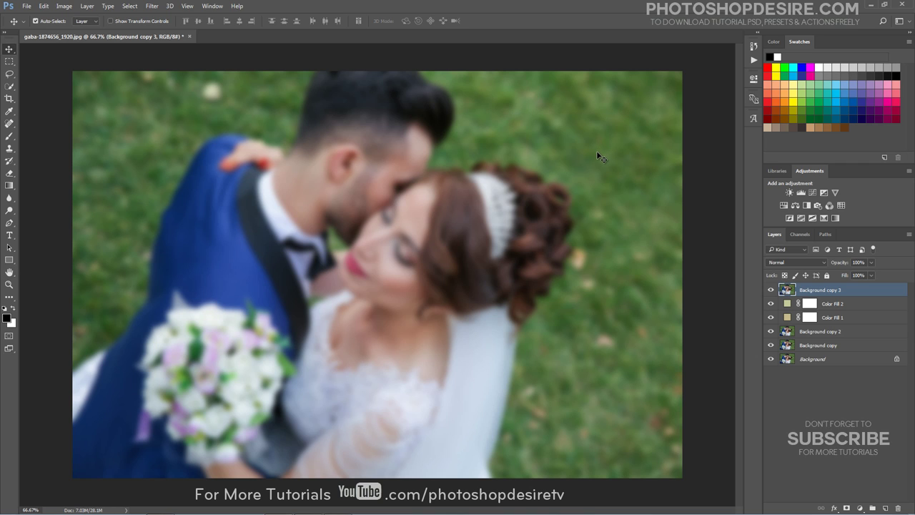
# Blend the blurred Background copy 3 in Soft Light at reduced opacity
pyautogui.click(793, 262)
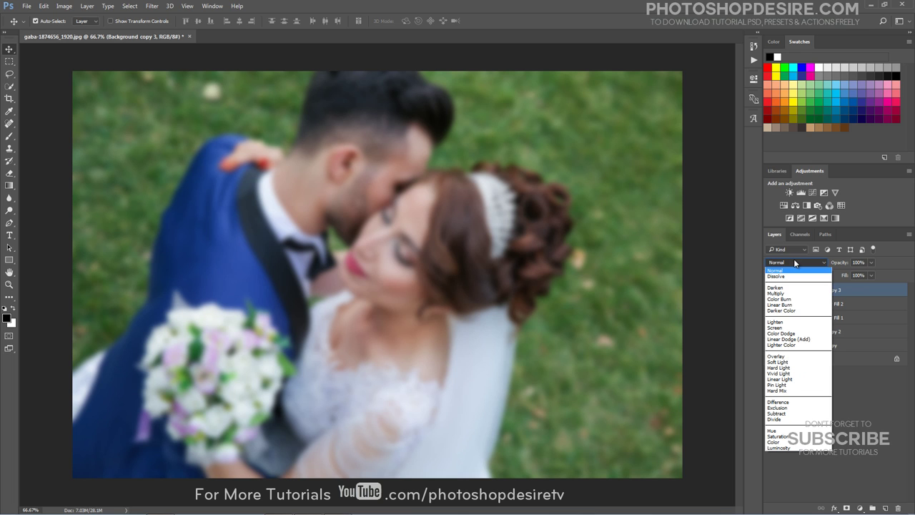
pyautogui.click(792, 362)
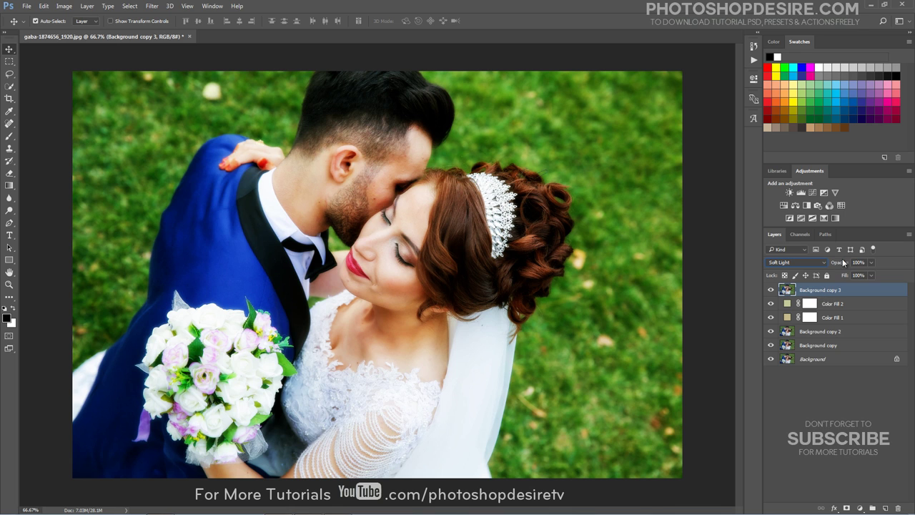
pyautogui.moveTo(844, 267); pyautogui.dragTo(822, 262)
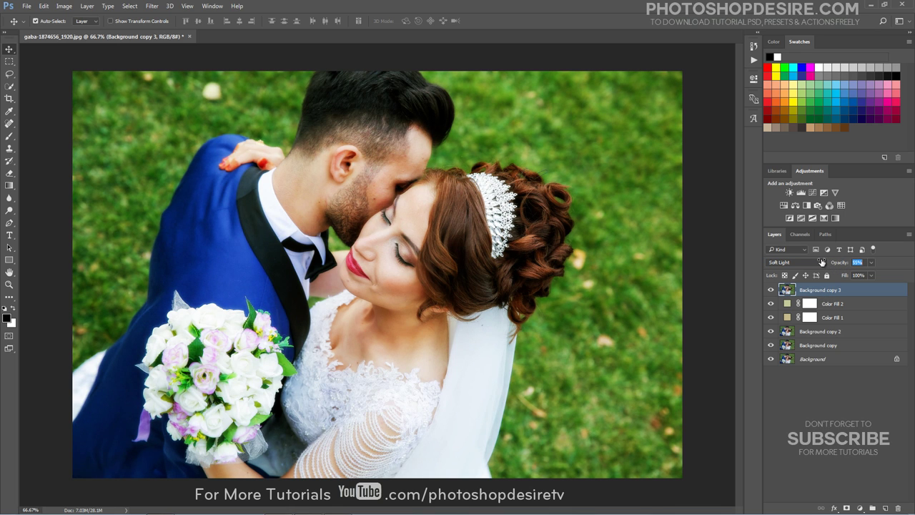
pyautogui.click(791, 379)
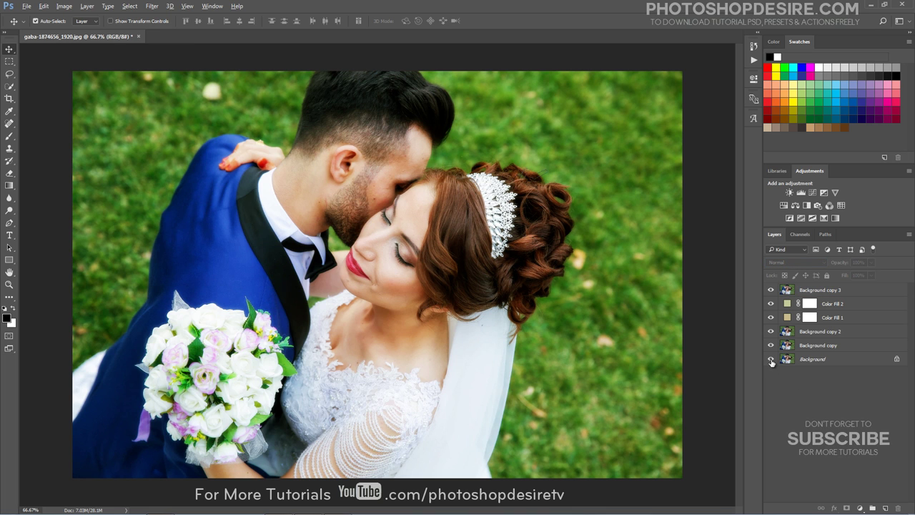
pyautogui.keyDown('alt'); pyautogui.click(771, 361); pyautogui.keyUp('alt')
pyautogui.keyDown('alt'); pyautogui.click(771, 361); pyautogui.keyUp('alt')
pyautogui.keyDown('alt'); pyautogui.click(771, 361); pyautogui.keyUp('alt')
pyautogui.keyDown('alt'); pyautogui.click(771, 361); pyautogui.keyUp('alt')
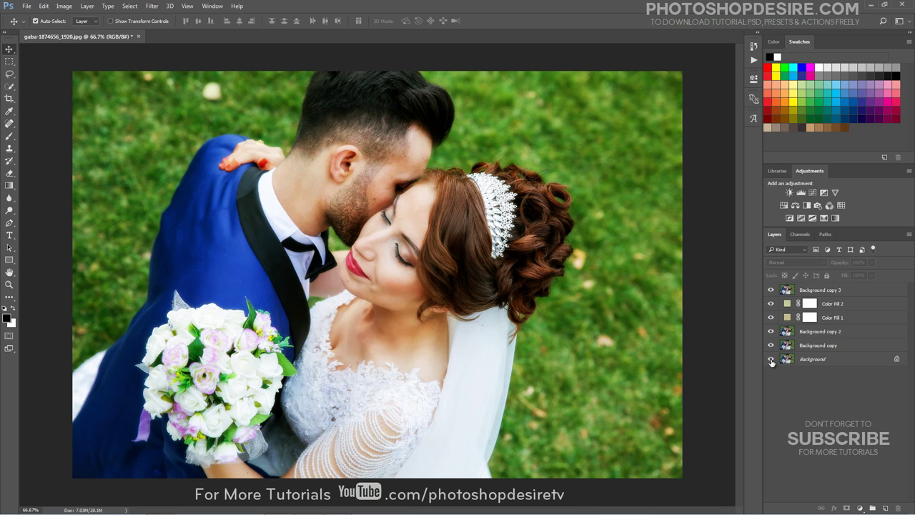
pyautogui.click(751, 61)
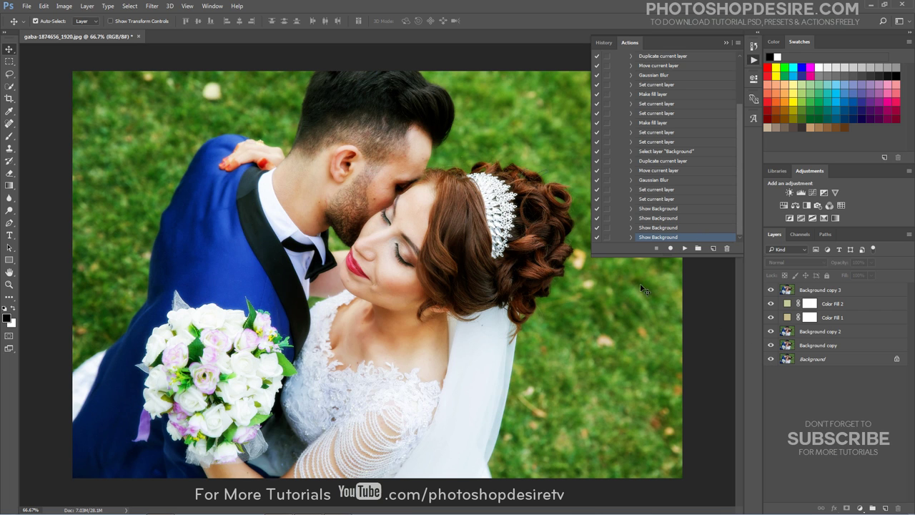
pyautogui.click(725, 43)
pyautogui.keyDown('alt'); pyautogui.click(771, 359); pyautogui.keyUp('alt')
pyautogui.keyDown('alt'); pyautogui.click(771, 359); pyautogui.keyUp('alt')
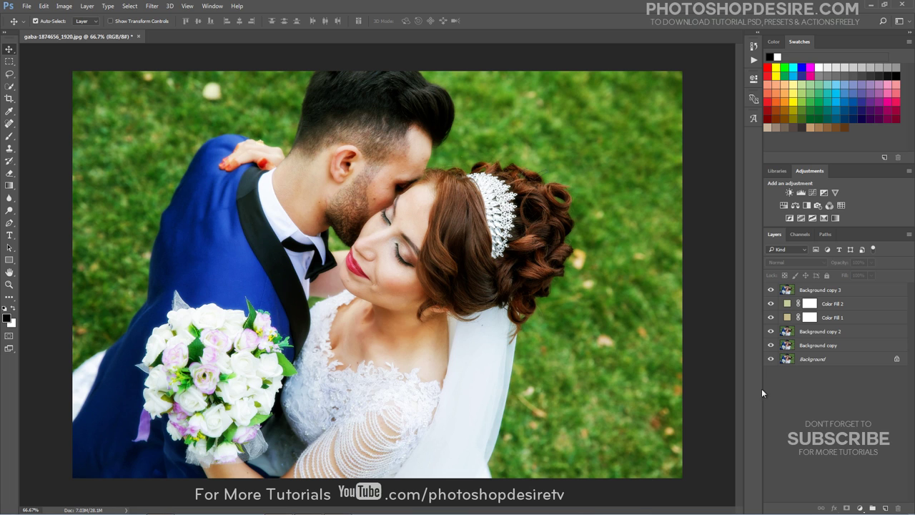
# Group the layers from Background copy 3 down to Background copy as Group 1, then toggle its visibility to compare
pyautogui.click(817, 290)
pyautogui.keyDown('shift'); pyautogui.click(812, 349); pyautogui.keyUp('shift')
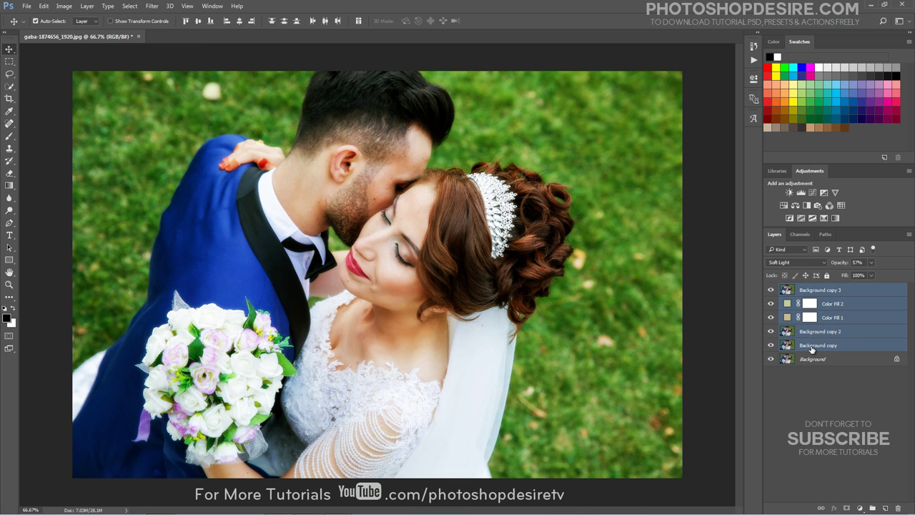
pyautogui.rightClick(812, 349)
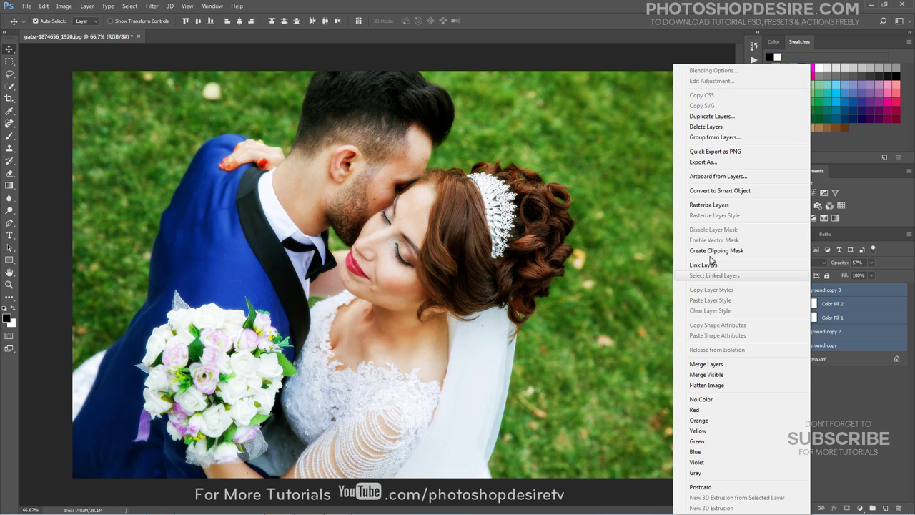
pyautogui.click(708, 136)
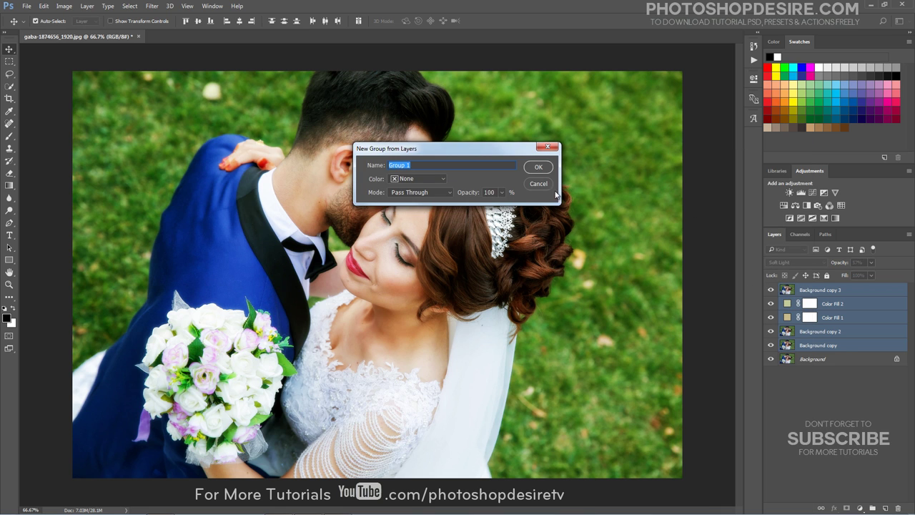
pyautogui.click(543, 169)
pyautogui.click(771, 288)
pyautogui.click(771, 288)
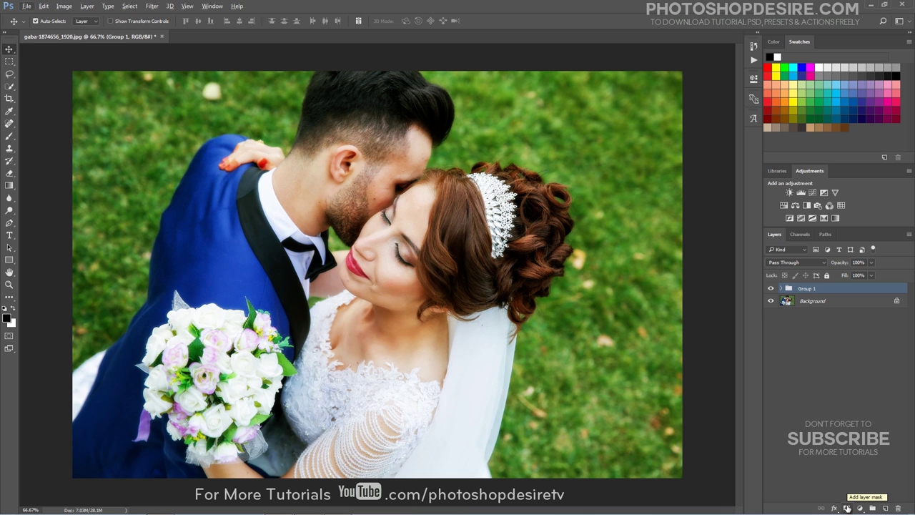
# Add a mask to Group 1 and paint black with a size-250 brush over the bouquet, hair and grass
pyautogui.click(847, 508)
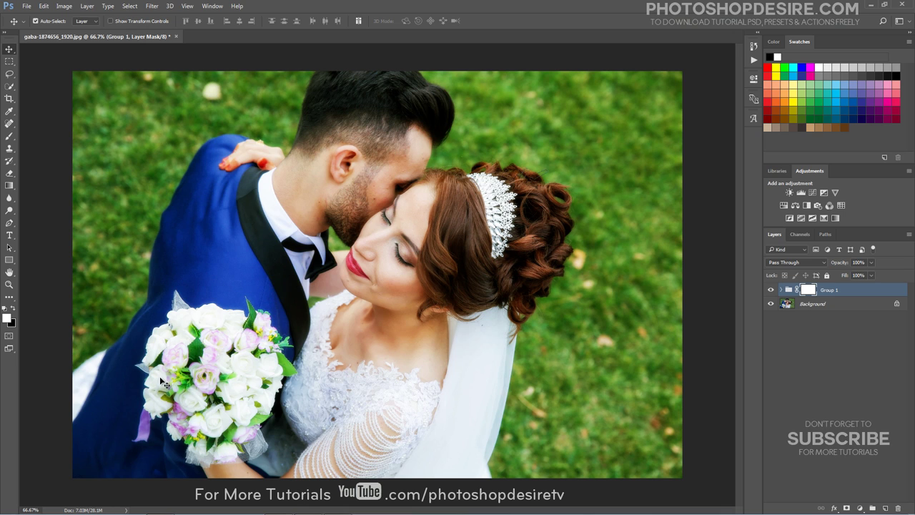
pyautogui.click(12, 137)
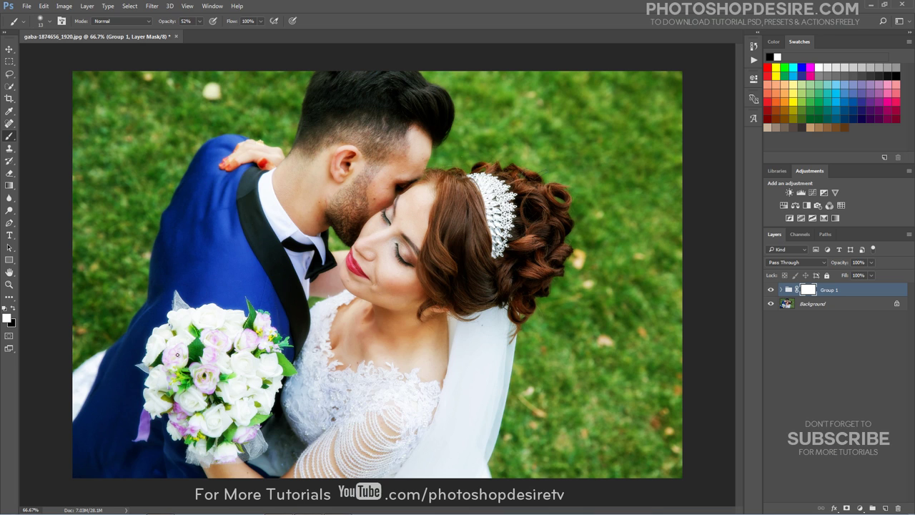
pyautogui.press(']')
pyautogui.press(']')
pyautogui.press(']')
pyautogui.press(']')
pyautogui.press(']')
pyautogui.press(']')
pyautogui.press(']')
pyautogui.press(']')
pyautogui.press(']')
pyautogui.press(']')
pyautogui.press(']')
pyautogui.press(']')
pyautogui.press(']')
pyautogui.press(']')
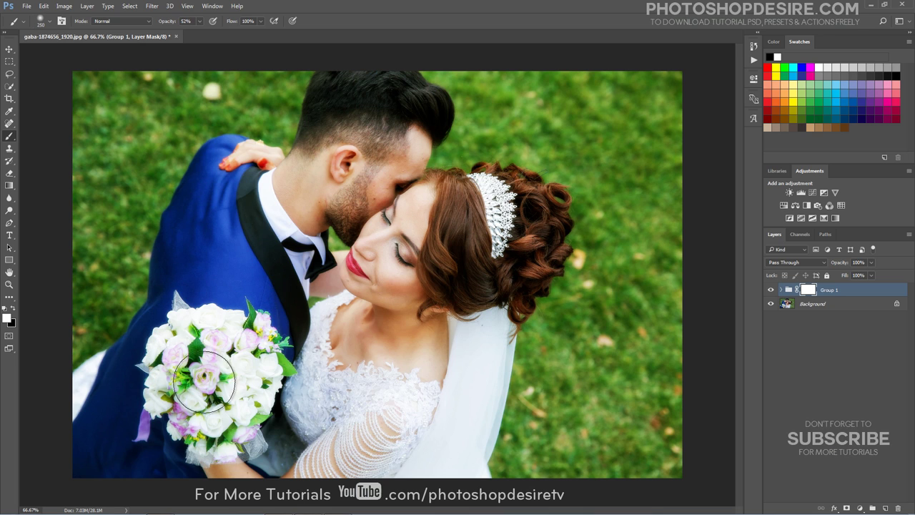
pyautogui.click(13, 307)
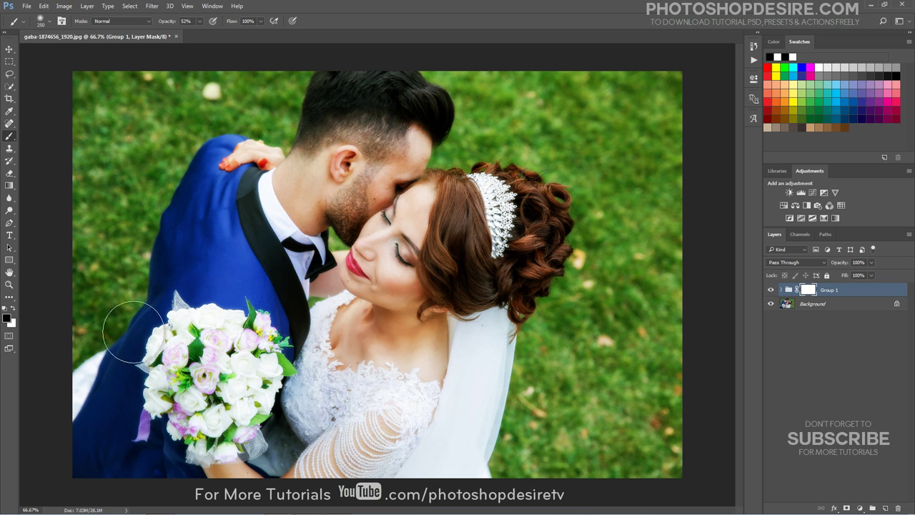
pyautogui.moveTo(200, 357)
pyautogui.mouseDown()
pyautogui.moveTo(161, 336)
pyautogui.moveTo(225, 332)
pyautogui.moveTo(254, 397)
pyautogui.moveTo(215, 427)
pyautogui.moveTo(245, 347)
pyautogui.moveTo(150, 397)
pyautogui.mouseUp()
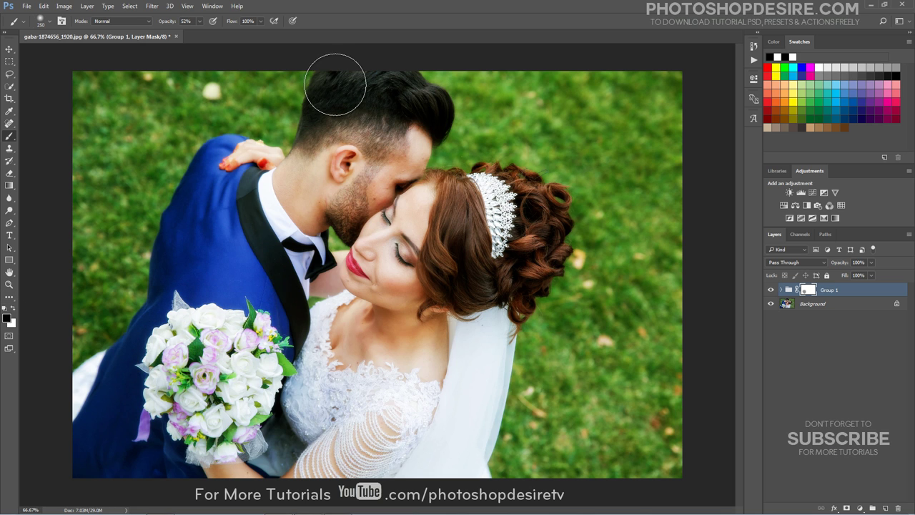
pyautogui.moveTo(388, 87)
pyautogui.mouseDown()
pyautogui.moveTo(579, 115)
pyautogui.moveTo(533, 259)
pyautogui.moveTo(493, 204)
pyautogui.moveTo(604, 167)
pyautogui.moveTo(592, 195)
pyautogui.mouseUp()
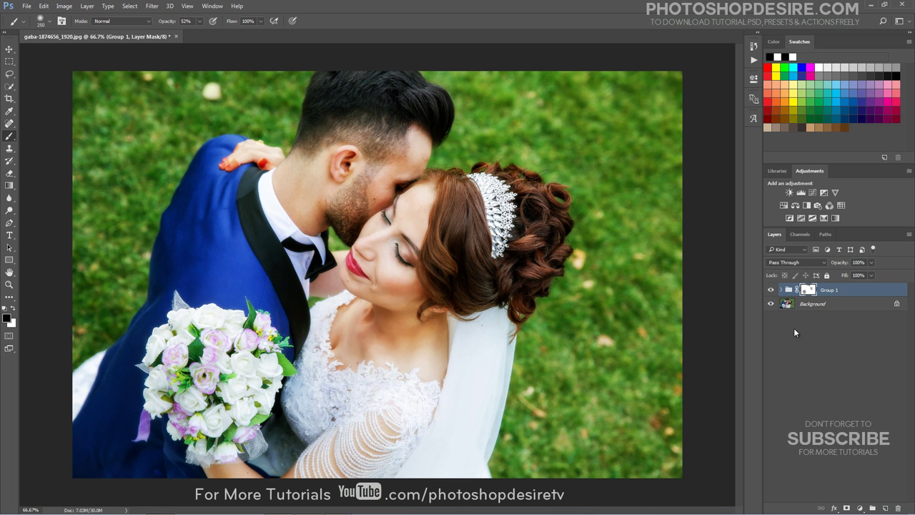
pyautogui.click(771, 290)
pyautogui.click(771, 291)
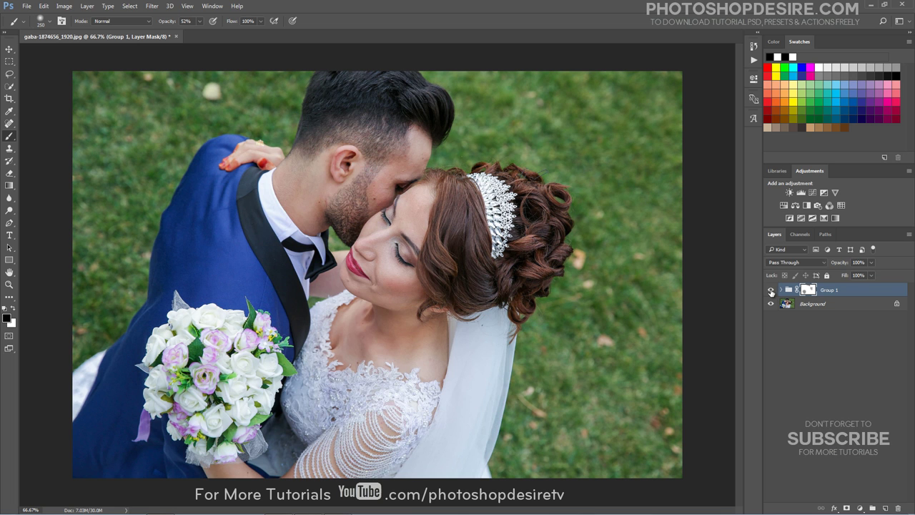
pyautogui.click(771, 291)
pyautogui.click(771, 291)
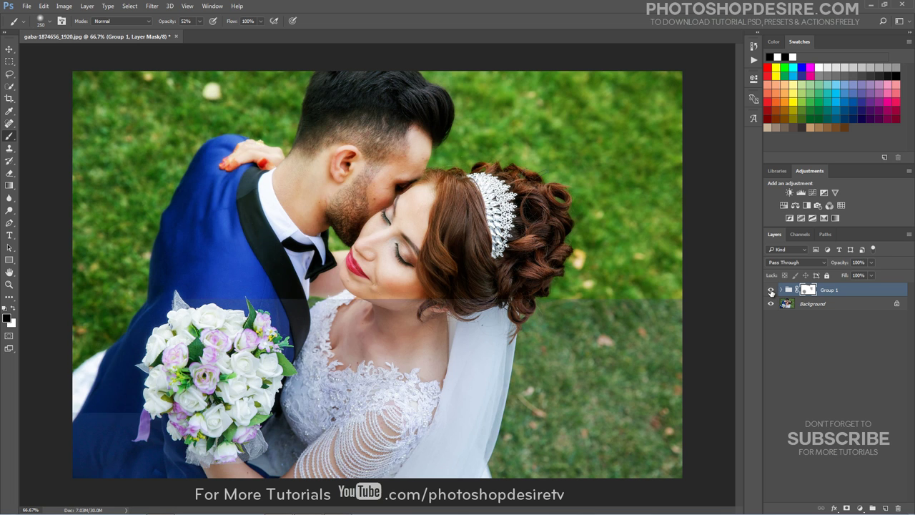
pyautogui.click(771, 291)
pyautogui.click(770, 291)
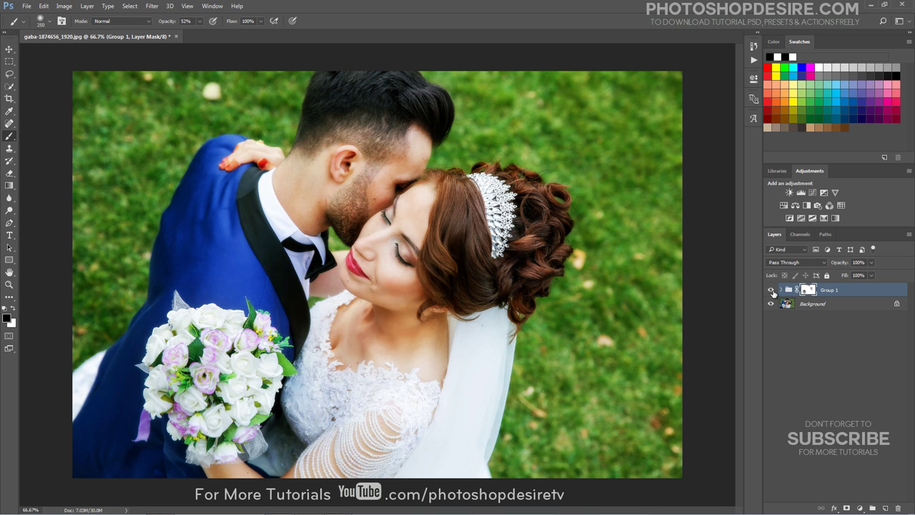
pyautogui.click(771, 290)
pyautogui.click(772, 290)
# Show the Actions panel with Action 1 collapsed inside the PSDESIRE - SKINGLOW COLOR TONING set
pyautogui.click(753, 61)
pyautogui.scroll(2, 686, 107)
pyautogui.click(625, 75)
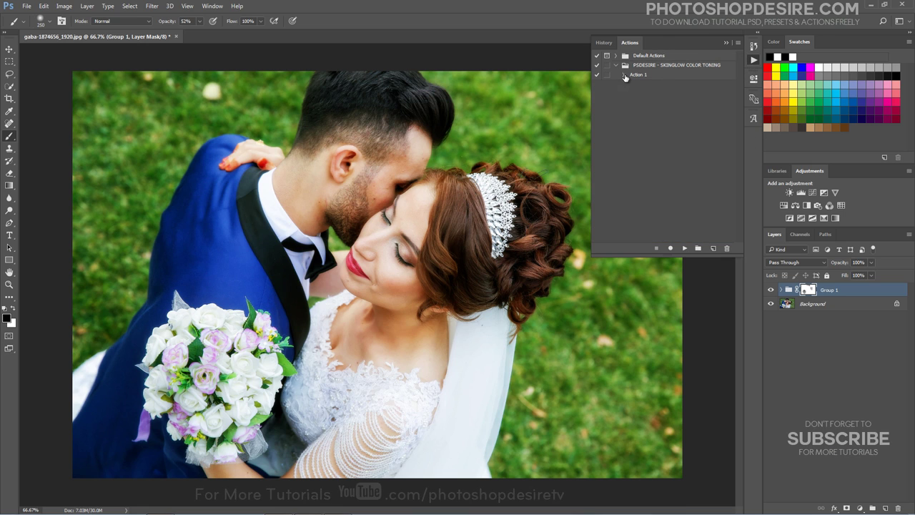